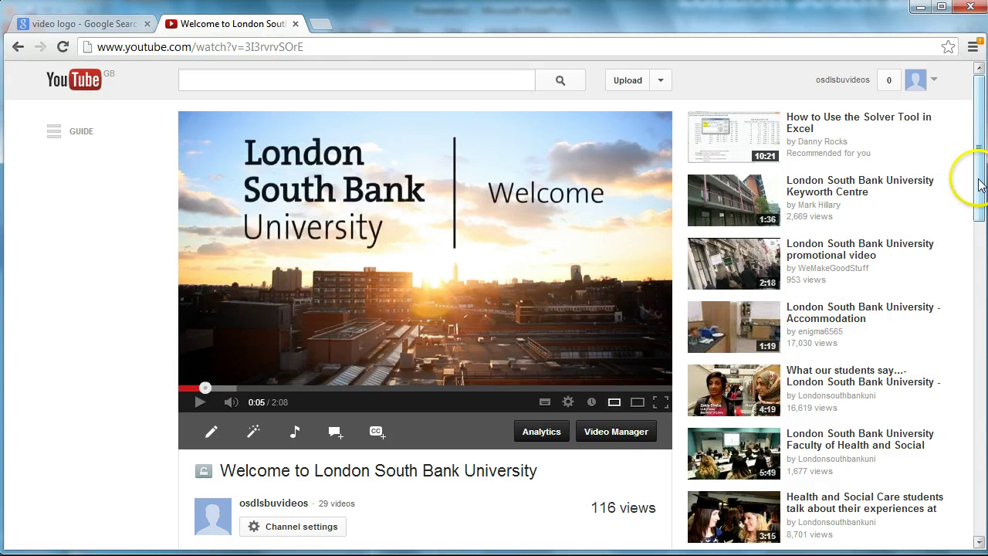
Show the YouTube video's embed code and options: 560 × 315, old embed code ticked
left_click_drag(980, 187, 983, 230)
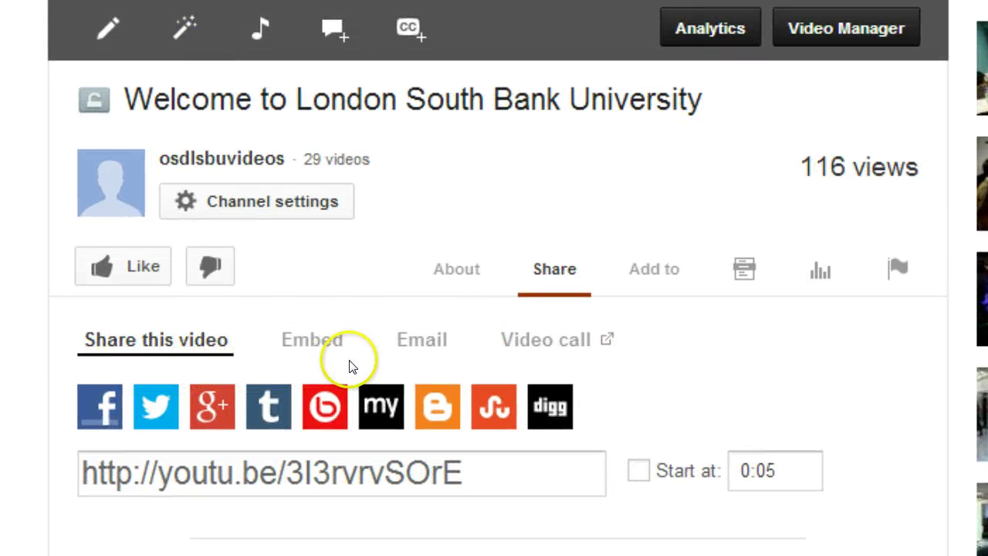
left_click(310, 347)
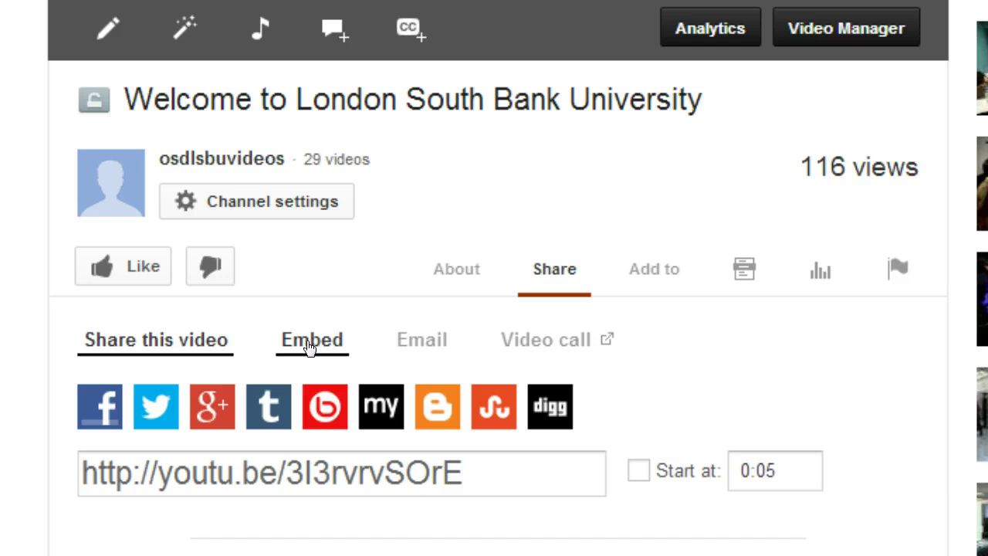
left_click(310, 347)
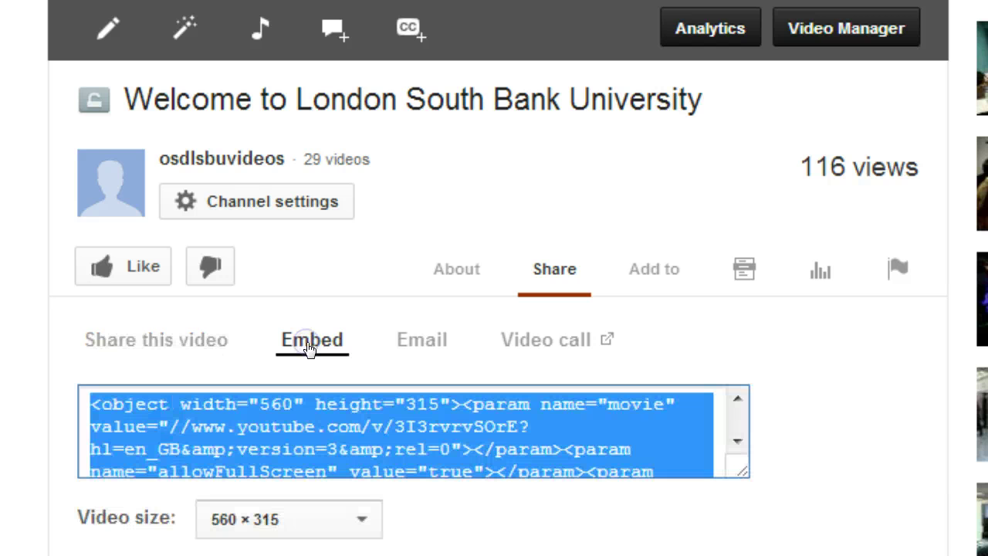
scroll(494, 309, "down", 4)
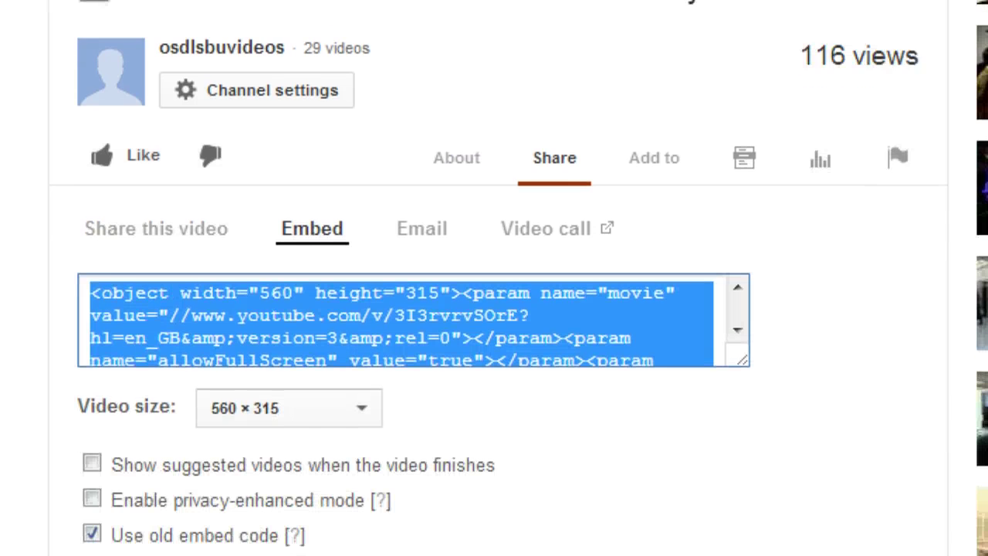
scroll(495, 308, "down", 1)
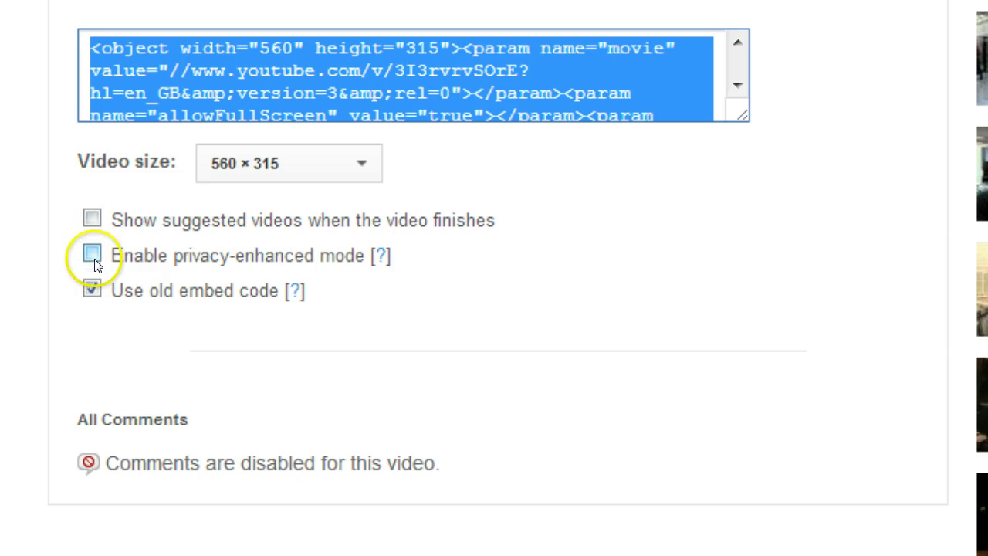
Set the YouTube embed size to 853 × 480 and copy the embed code
left_click(363, 163)
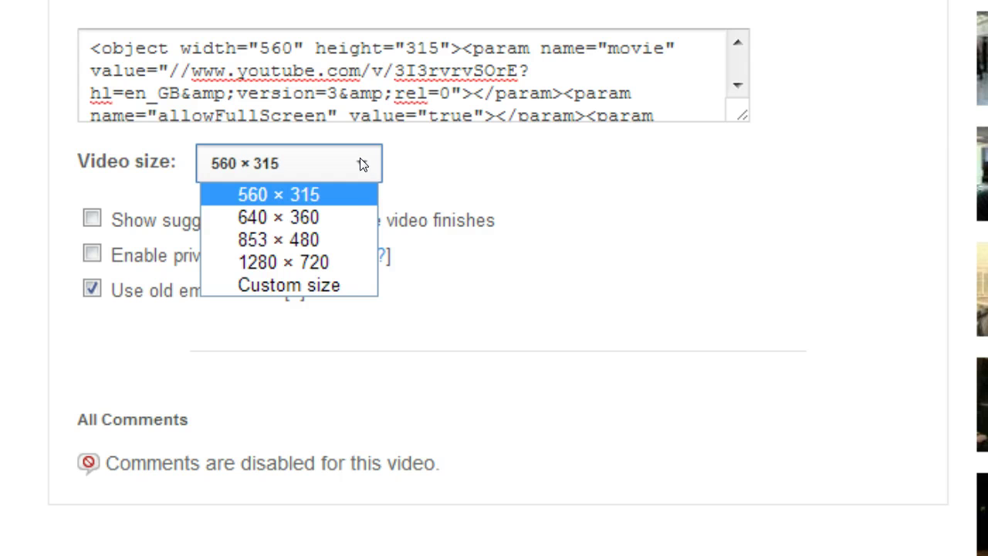
left_click(317, 245)
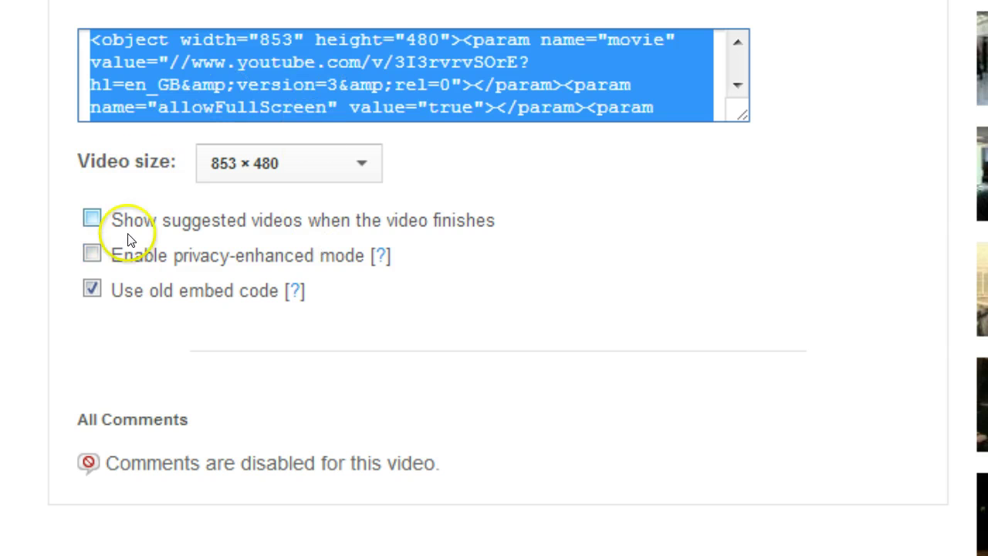
right_click(309, 67)
left_click(398, 242)
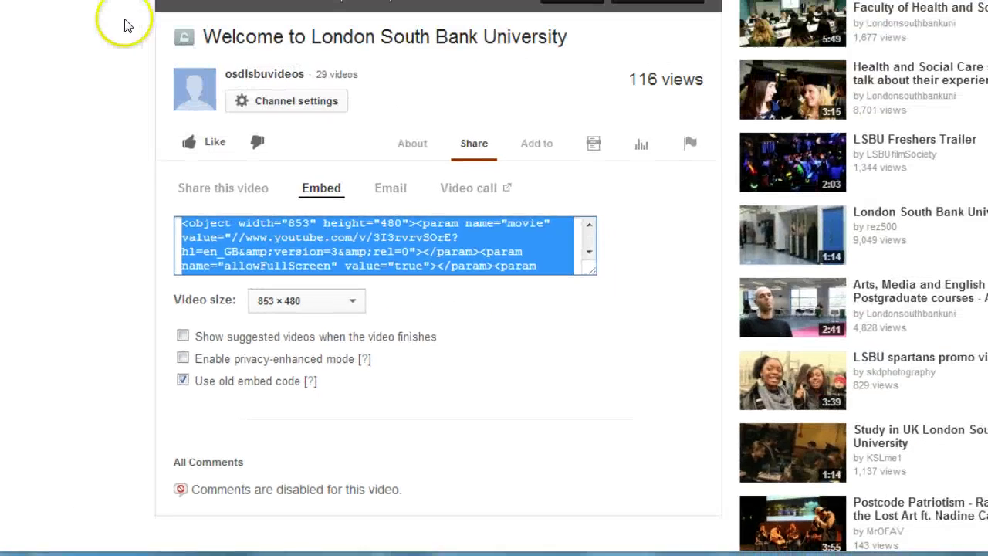
Switch to PowerPoint and open Insert Video From Web Site
key("alt+Tab")
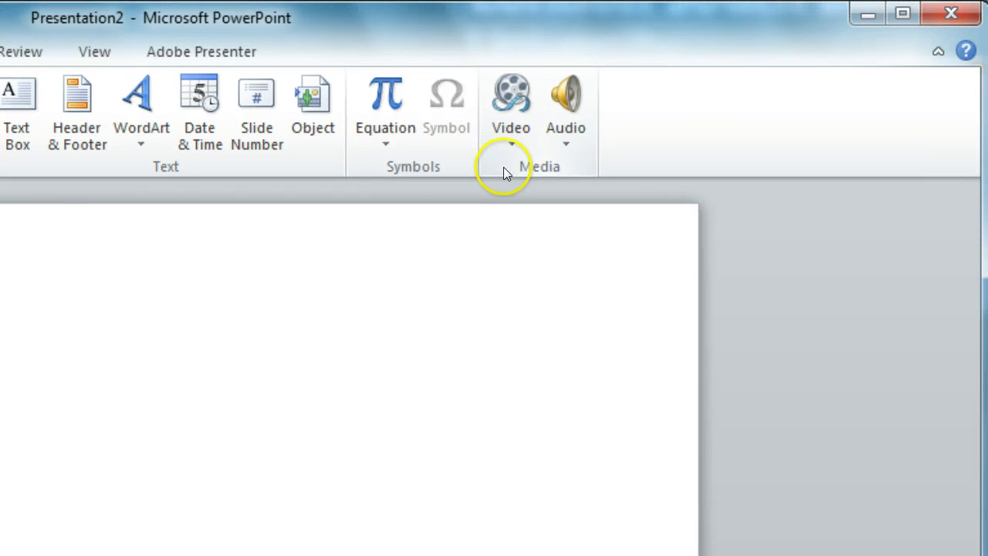
left_click(514, 146)
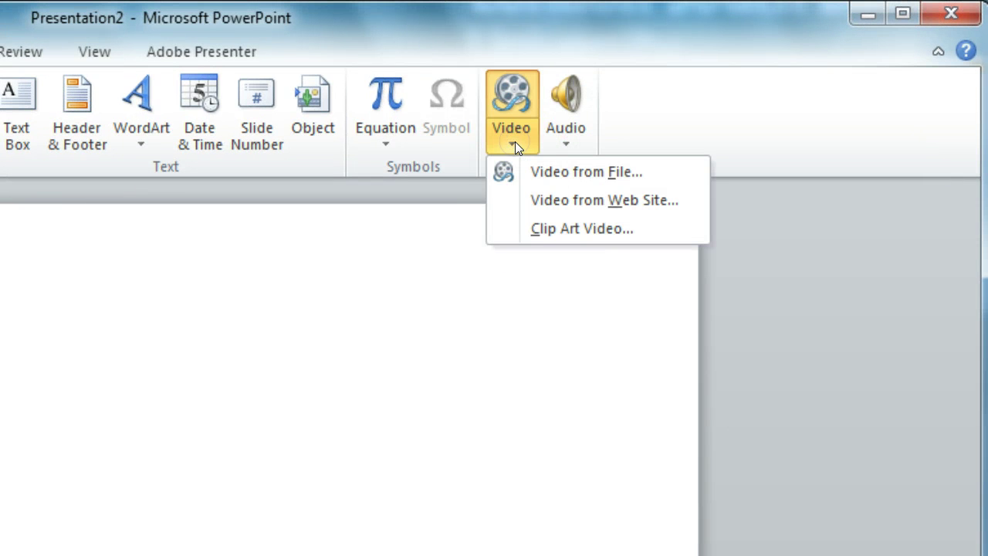
left_click(565, 203)
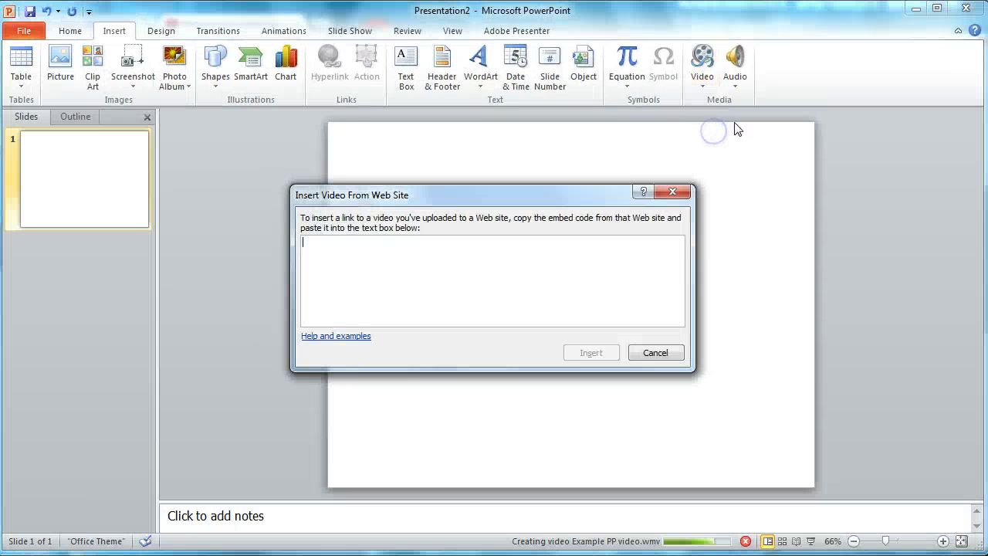
Paste the copied 853 × 480 YouTube embed code into the embed-code box
right_click(320, 249)
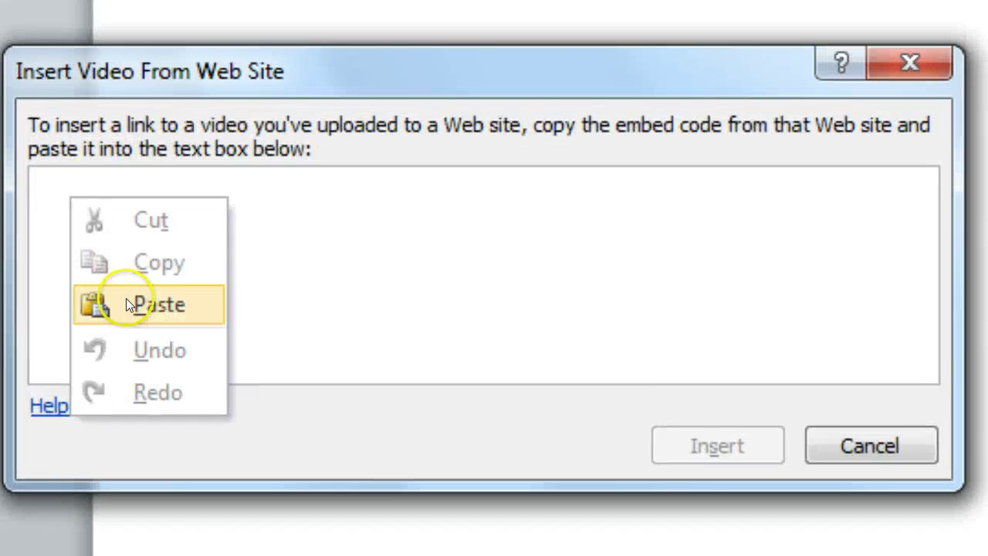
left_click(159, 303)
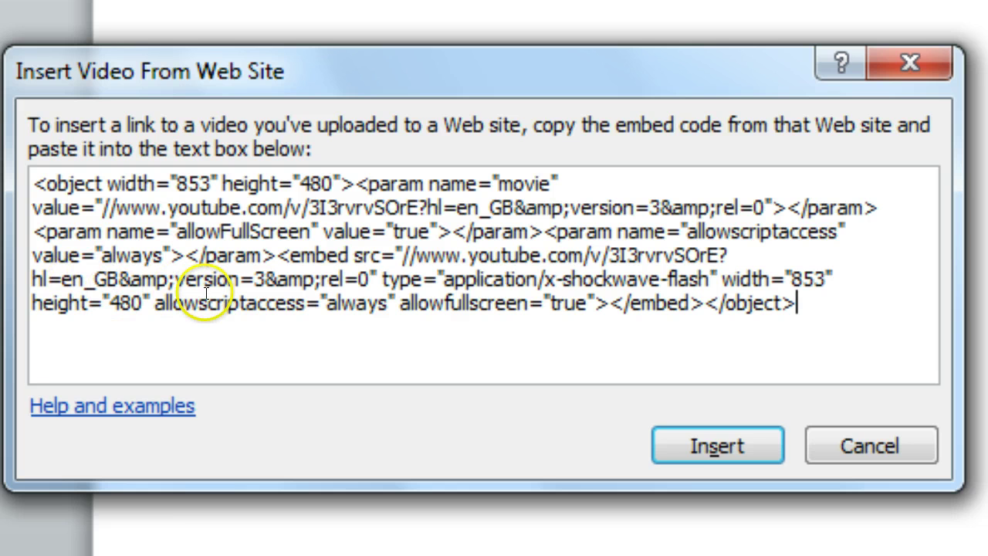
Edit the pasted code so each YouTube address's version=3 becomes version=2
left_click(661, 207)
left_click_drag(661, 207, 569, 207)
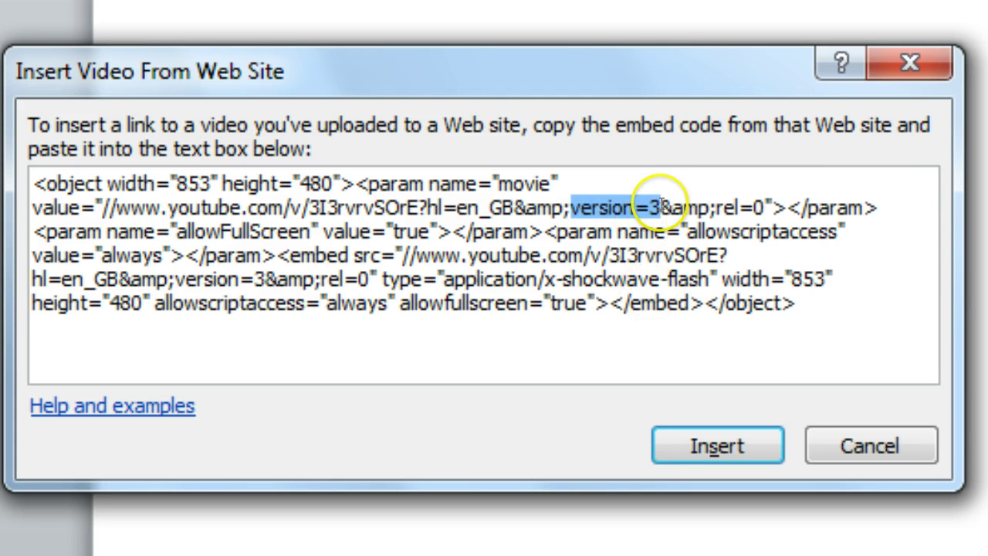
left_click(661, 206)
key("BackSpace")
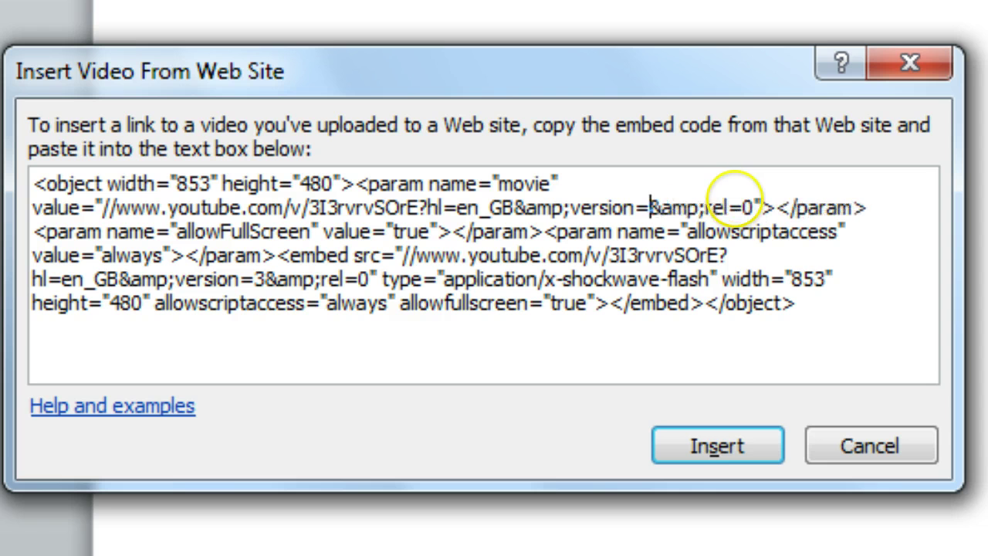
type("2")
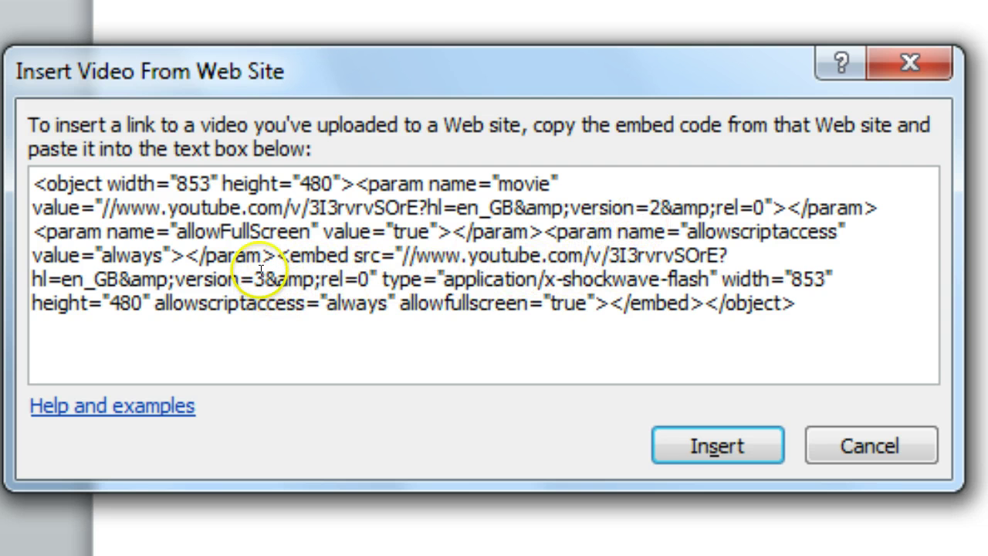
left_click_drag(265, 280, 173, 283)
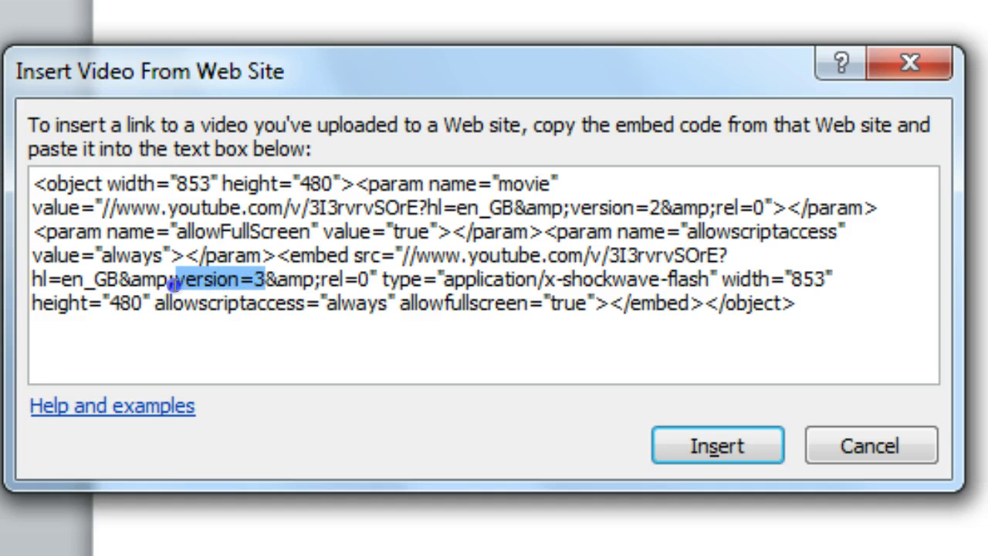
left_click(254, 279)
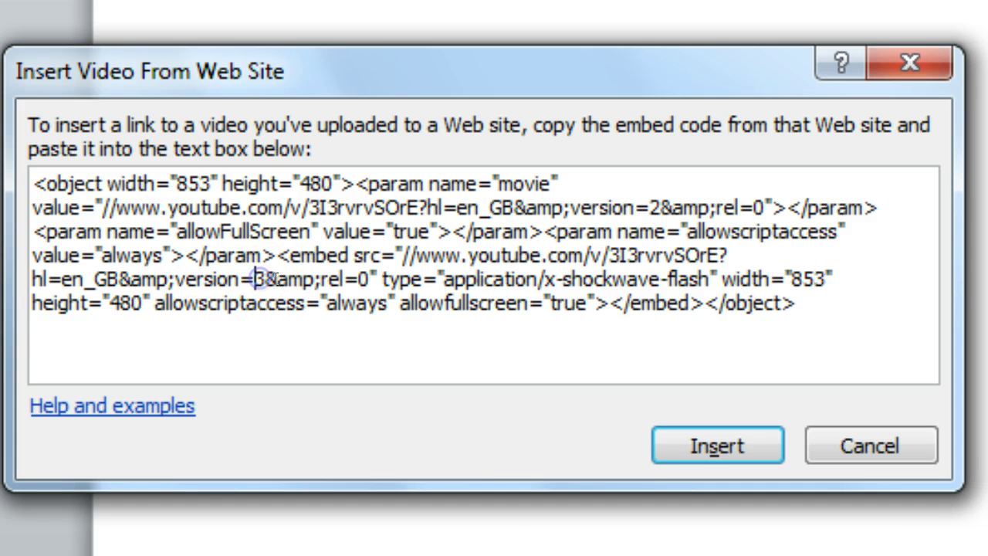
key("Delete")
type("2")
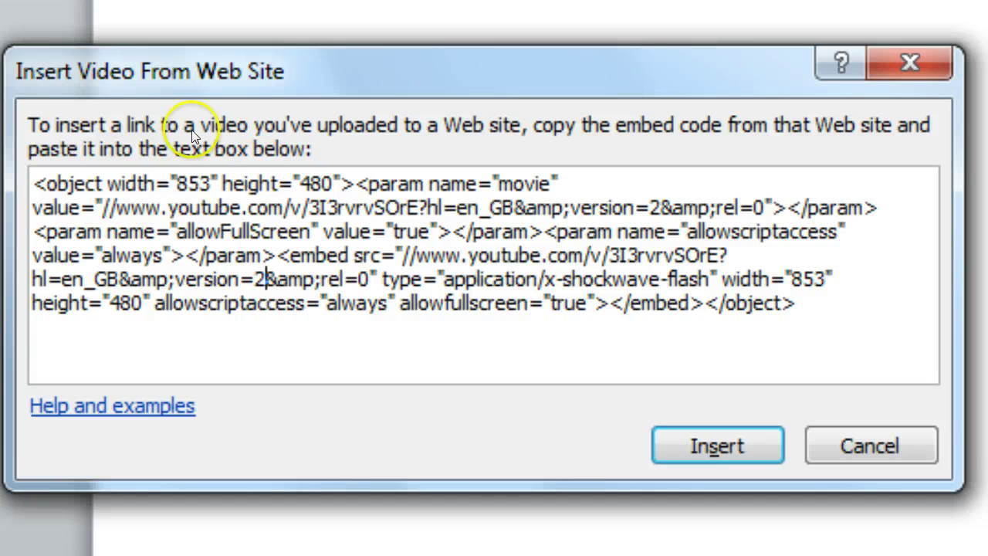
left_click(103, 207)
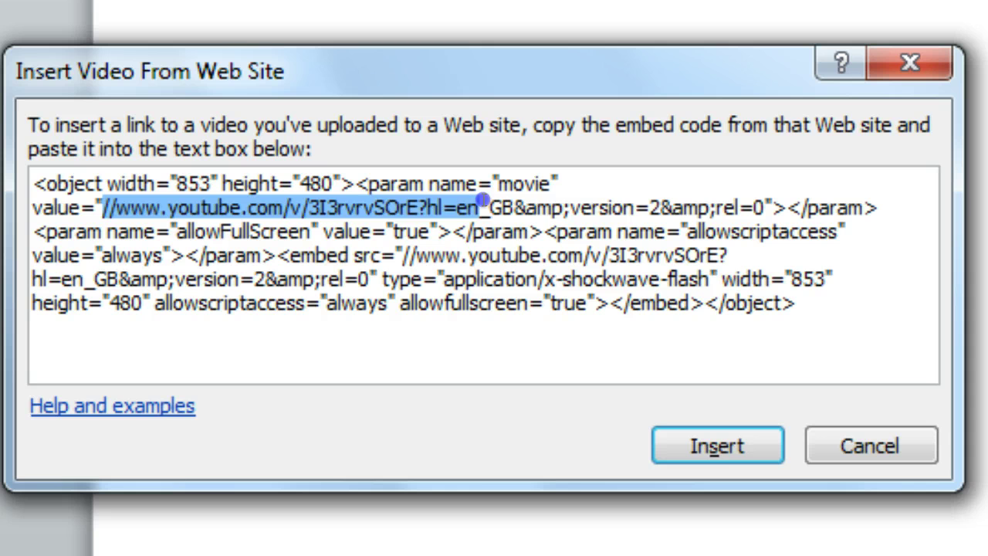
left_click_drag(103, 207, 570, 207)
left_click(267, 219)
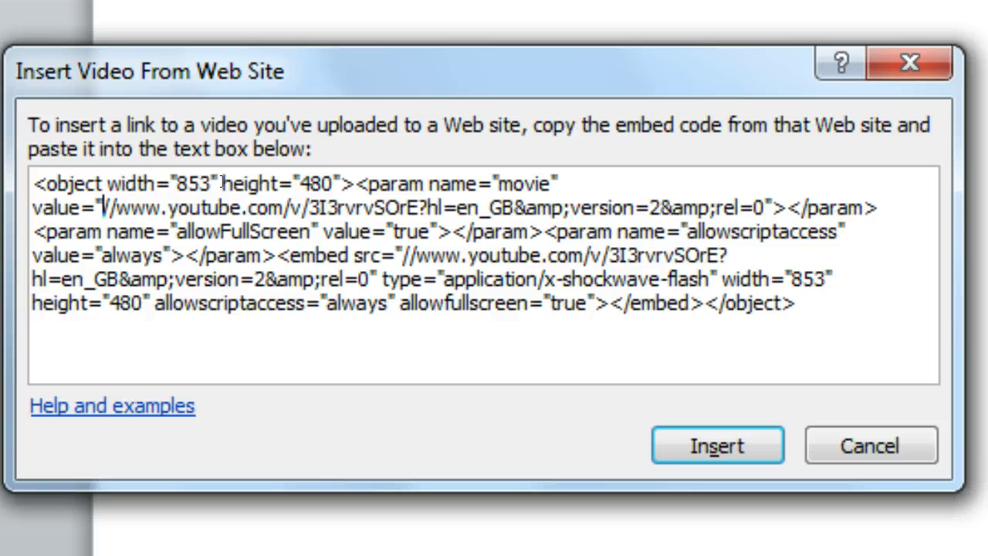
type("http")
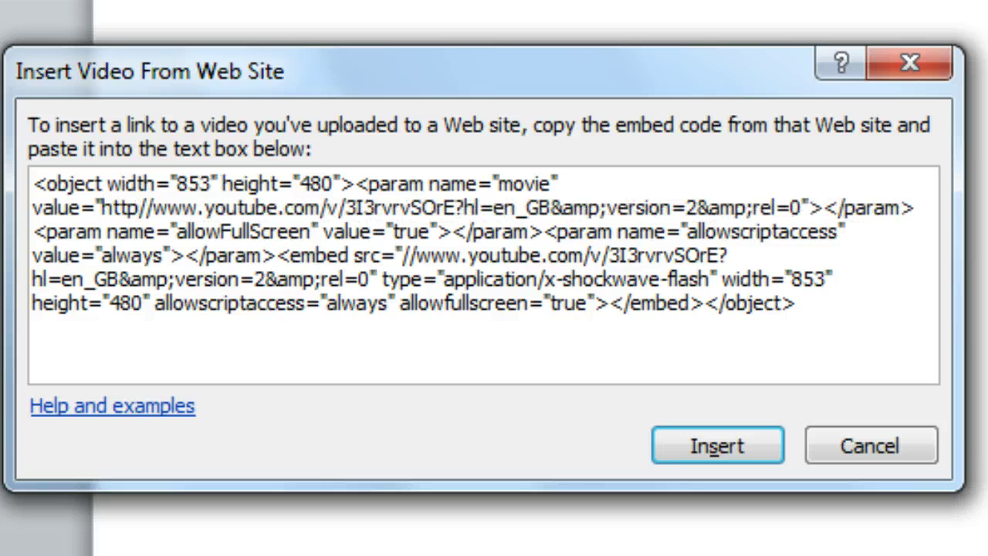
type(":")
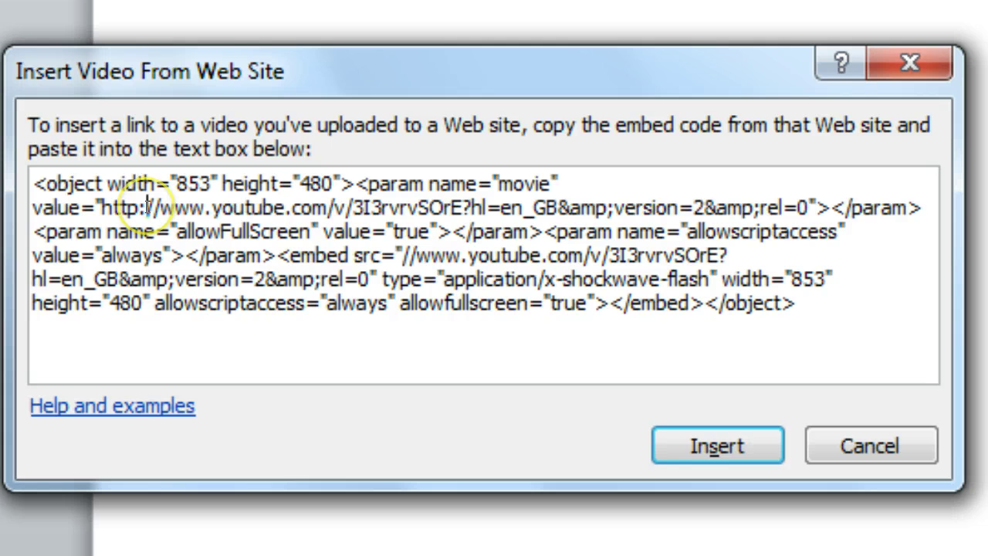
left_click(400, 254)
type("htt")
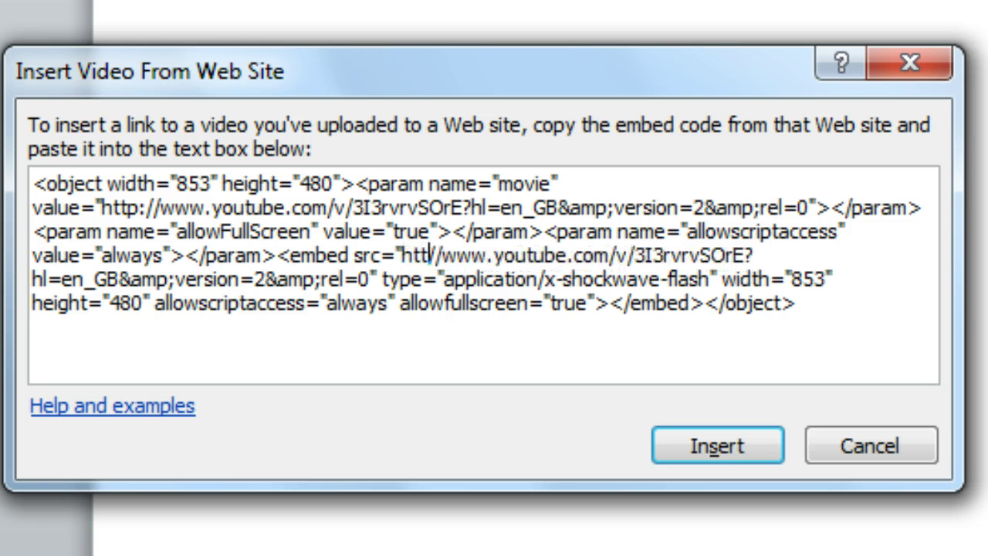
type("p")
type(":")
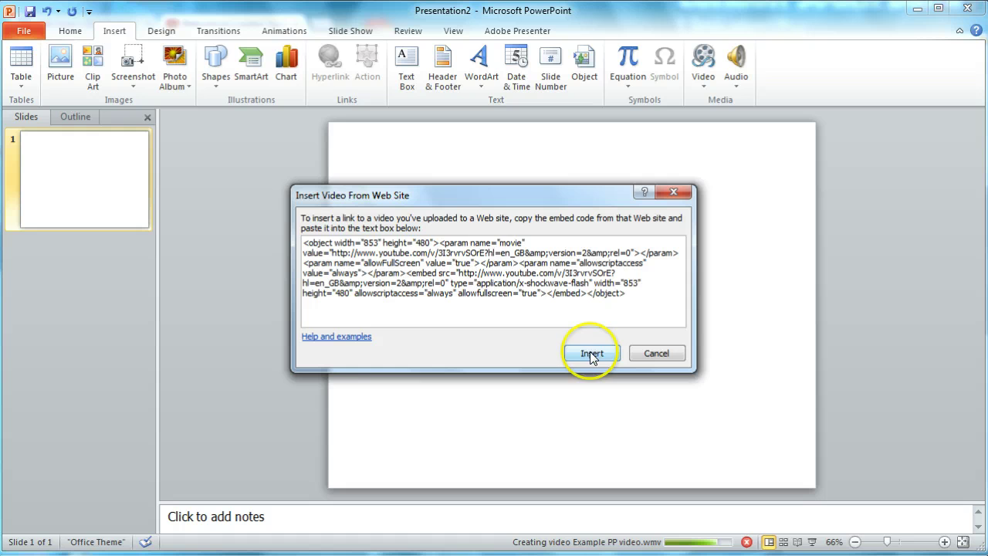
Insert the video and drag its corners to enlarge it to 12.9 × 17.2 cm
left_click(591, 353)
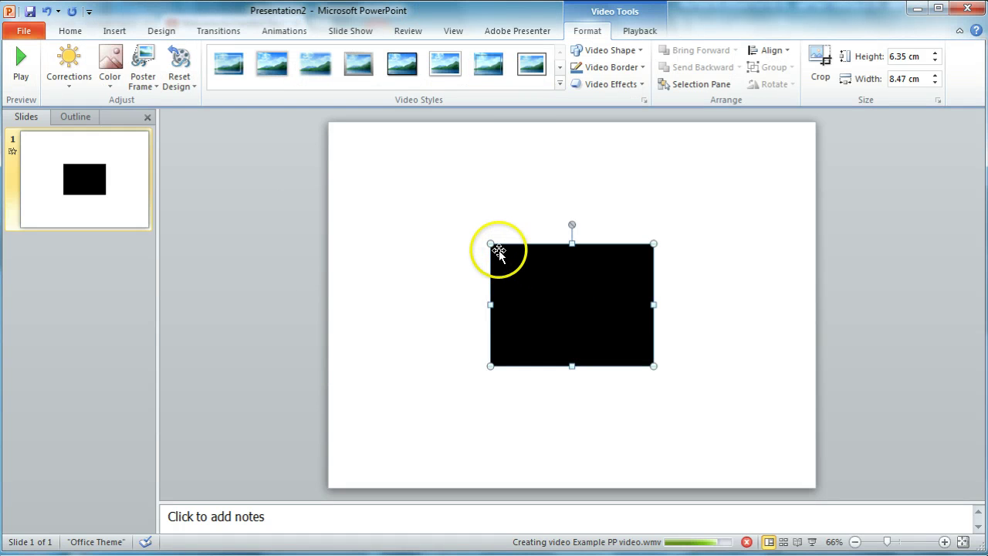
left_click_drag(491, 243, 410, 184)
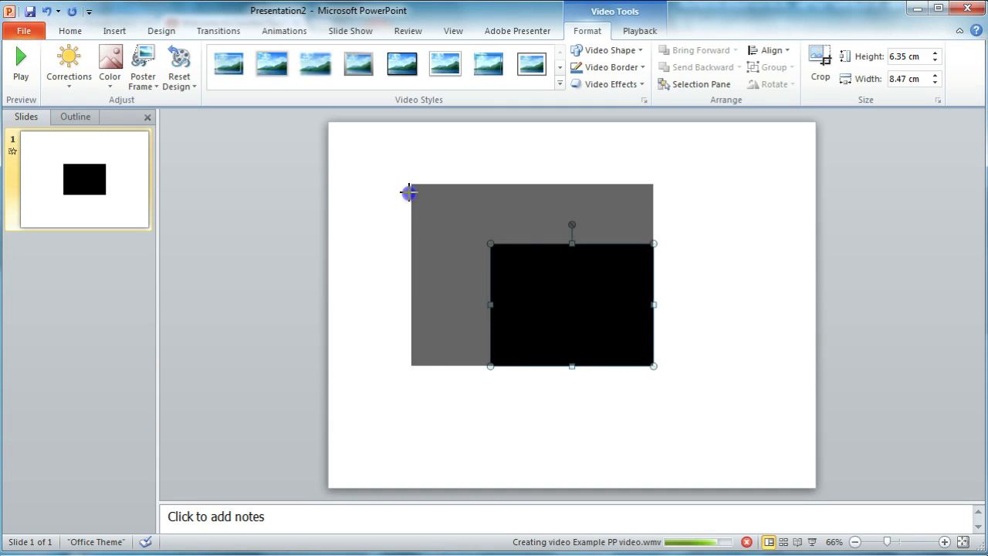
left_click_drag(656, 366, 741, 432)
mouse_move(552, 260)
left_mouse_down()
mouse_move(583, 298)
mouse_move(565, 280)
mouse_move(559, 287)
left_mouse_up()
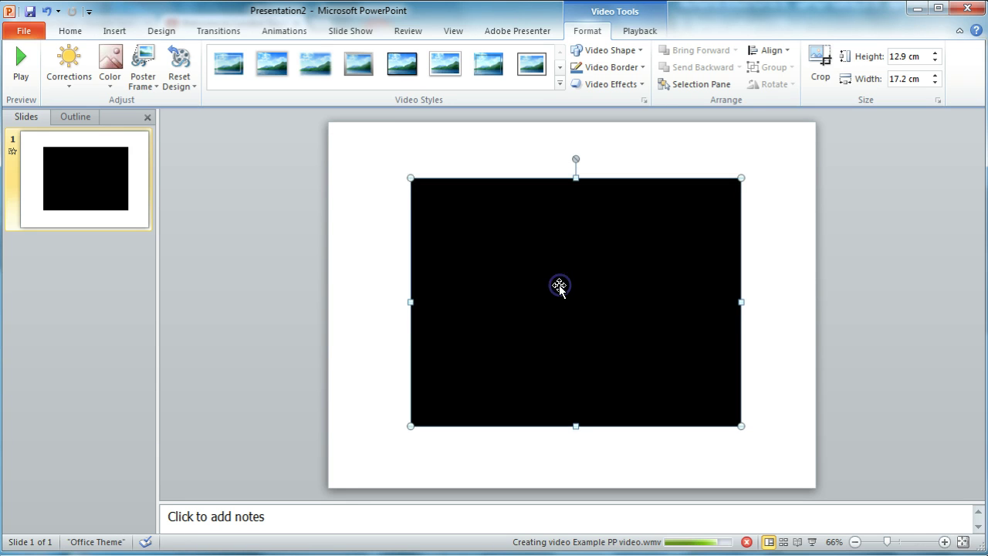